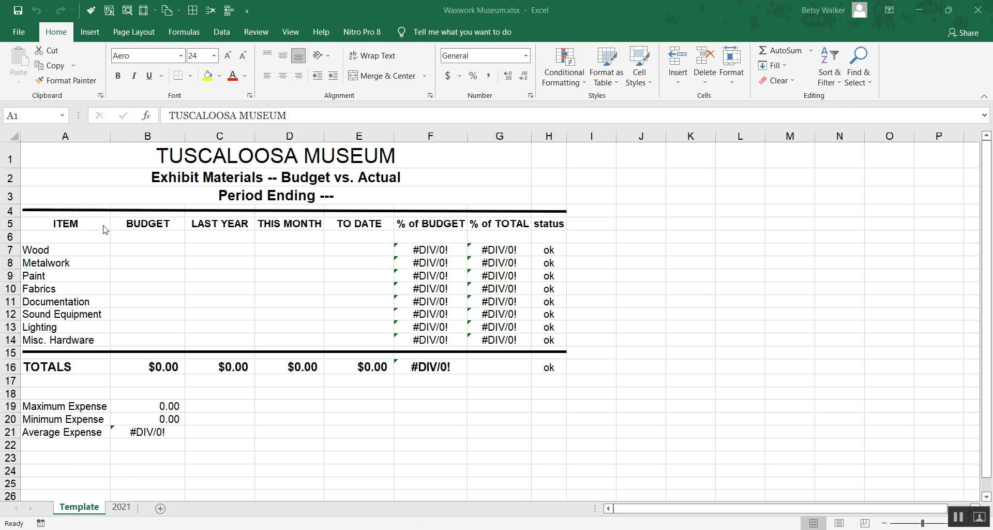
# Step: Compare the blank budget range B7:E14 on the Template sheet with the filled-in figures on the 2021 sheet
pyautogui.click(113, 158)
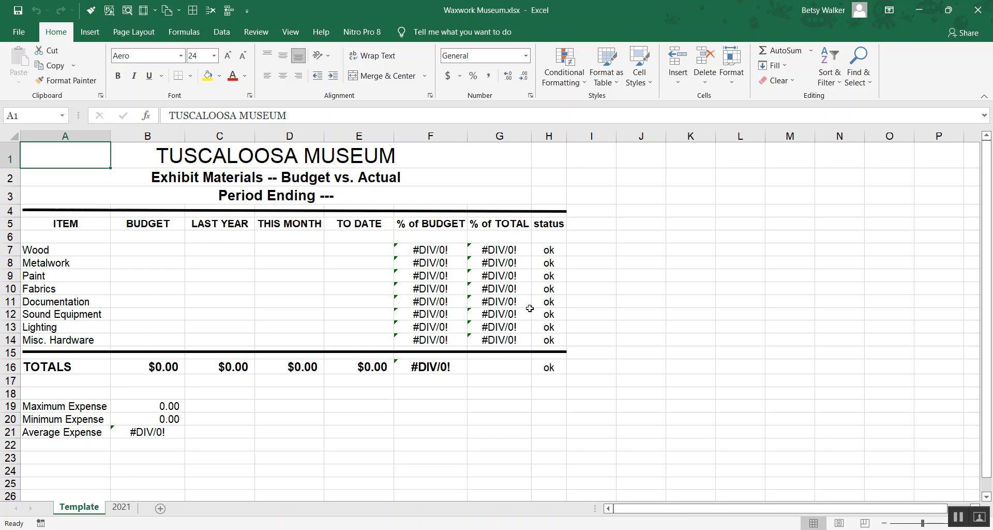
pyautogui.moveTo(439, 251); pyautogui.dragTo(527, 341)
pyautogui.moveTo(155, 250); pyautogui.dragTo(348, 341)
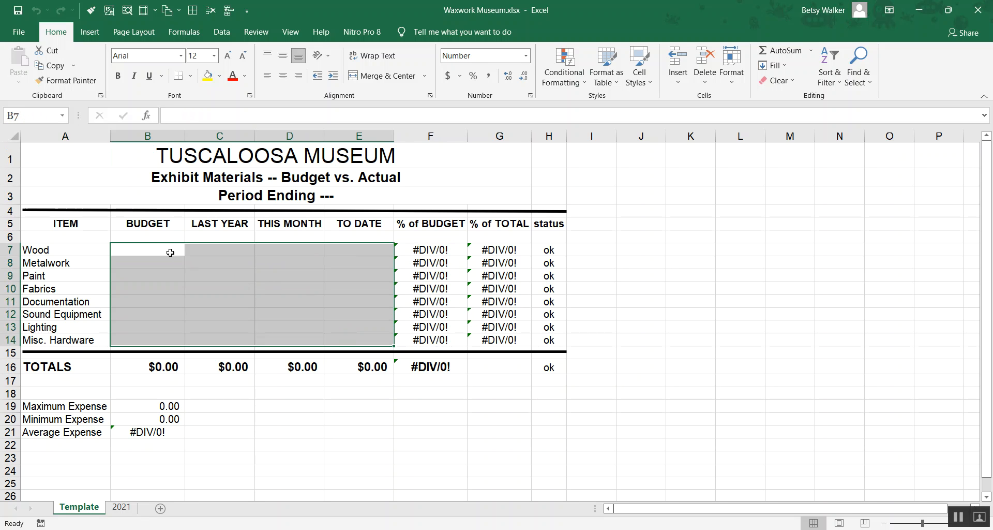
pyautogui.click(171, 252)
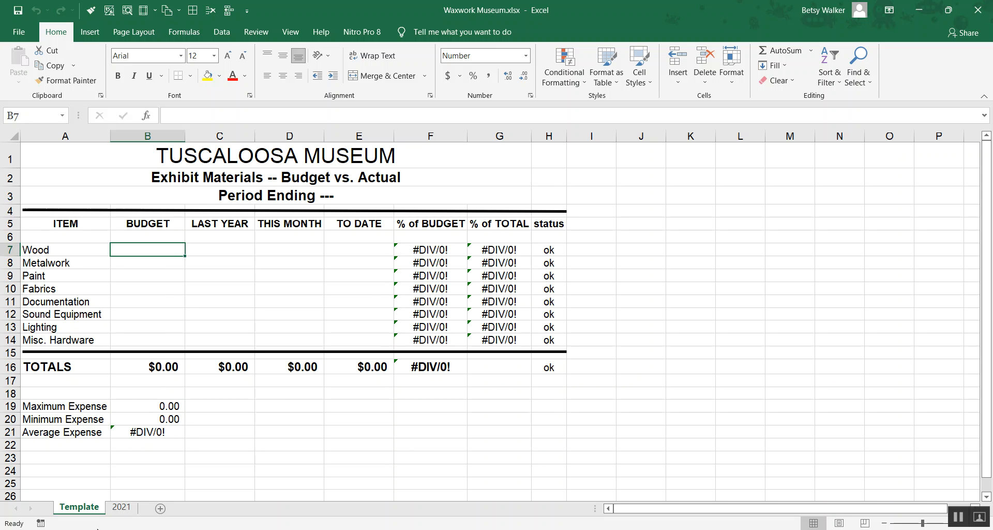
pyautogui.click(121, 507)
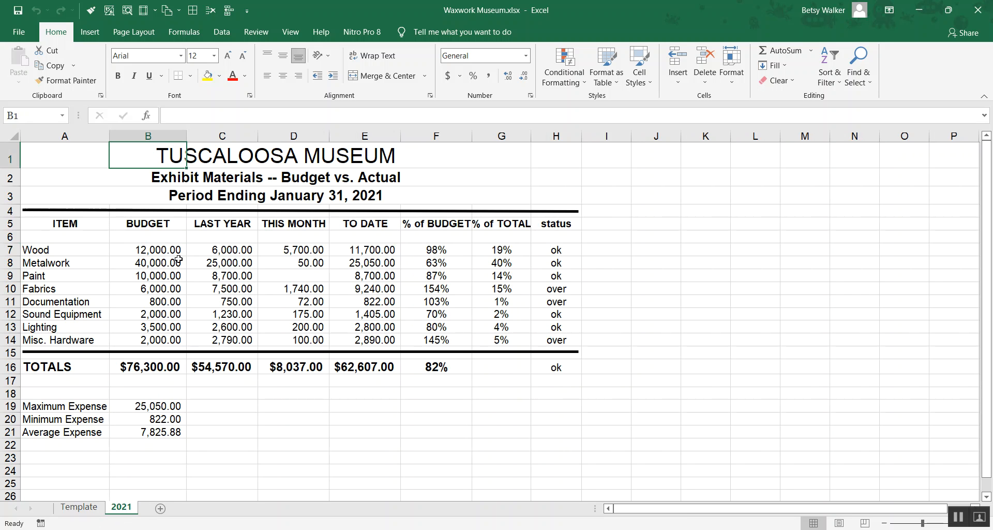
pyautogui.moveTo(166, 251); pyautogui.dragTo(356, 337)
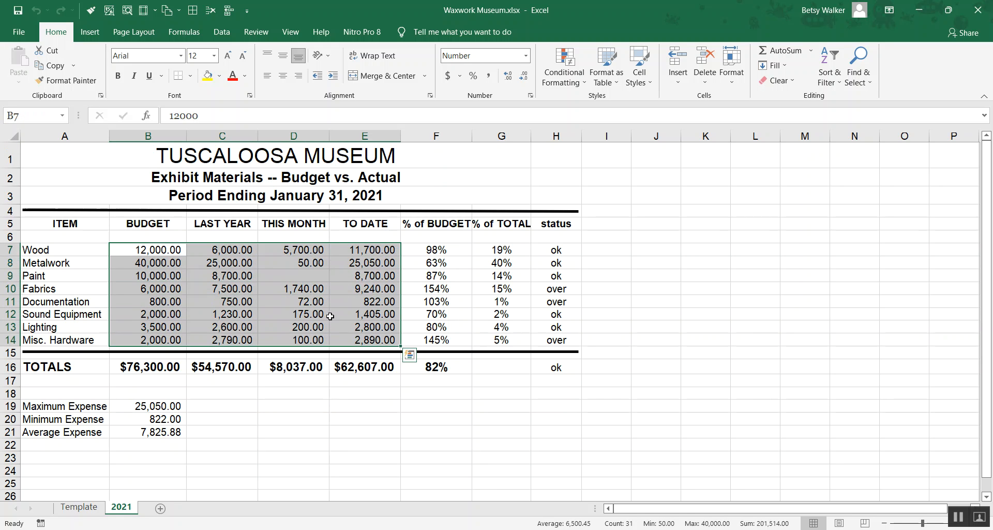
pyautogui.click(83, 510)
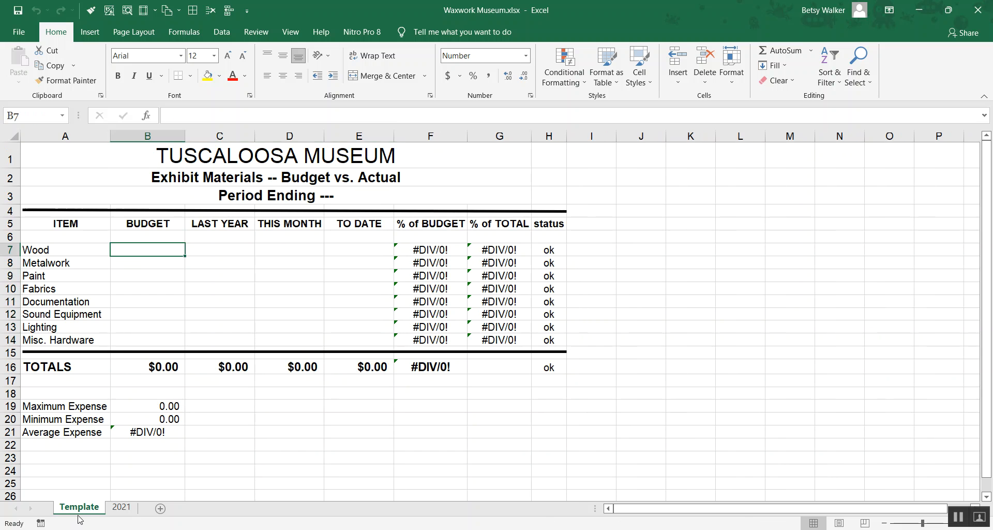
pyautogui.click(123, 509)
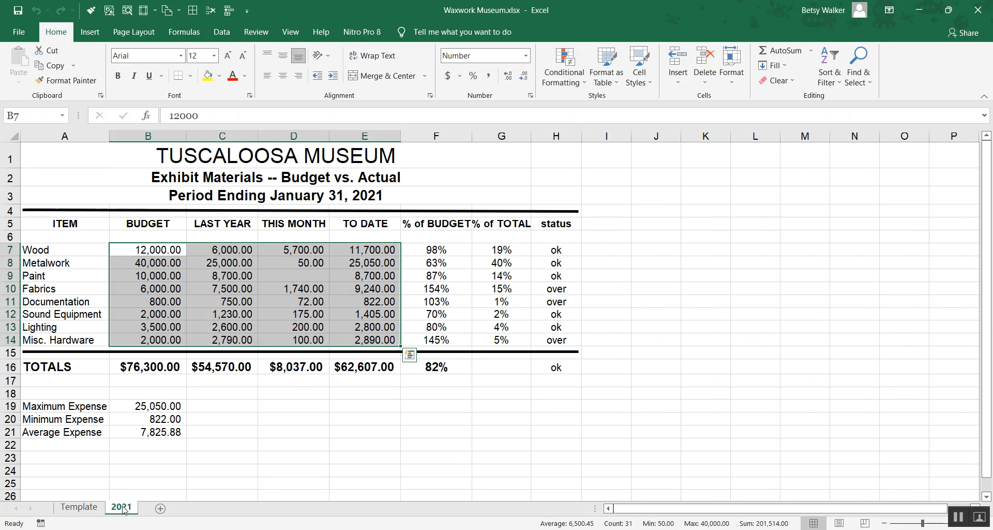
pyautogui.click(127, 155)
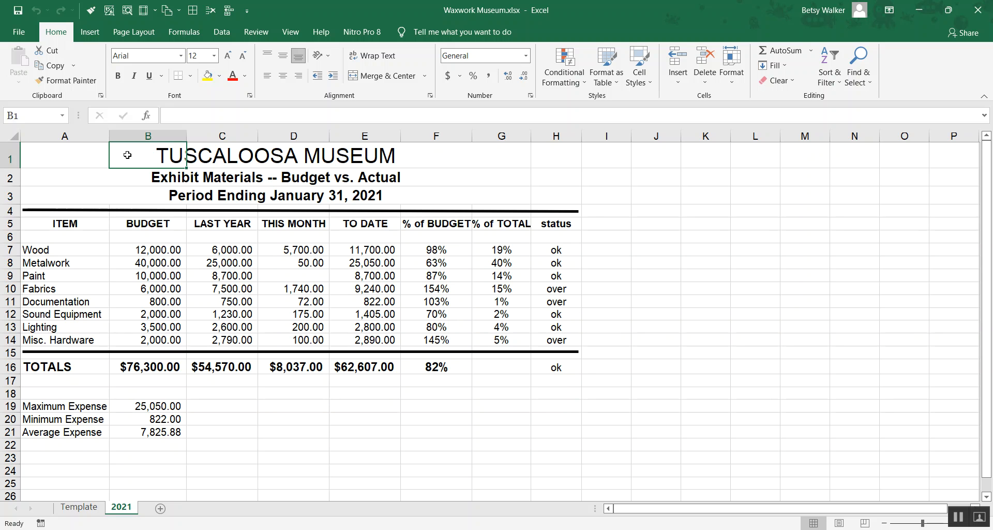
pyautogui.click(101, 156)
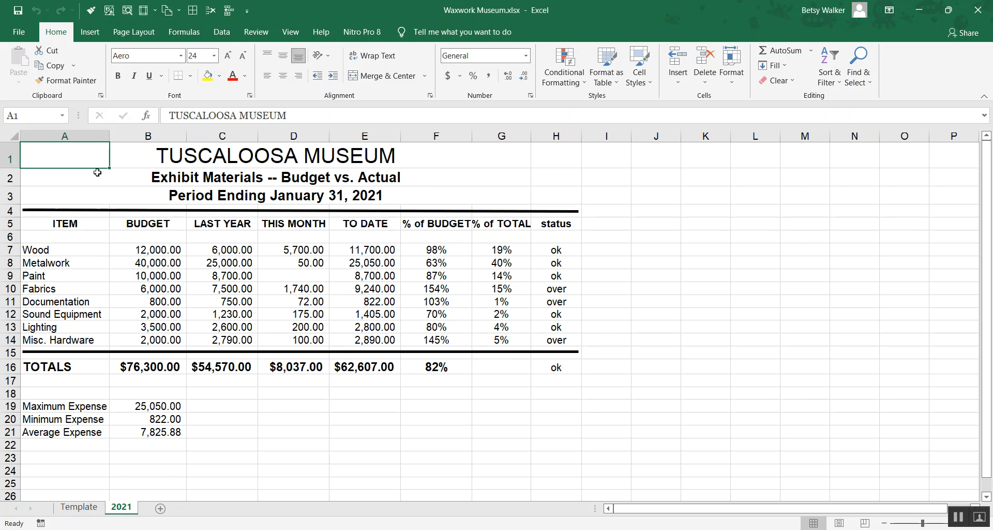
# Step: Create a copy of the Template sheet at the end of the Waxwork Museum workbook
pyautogui.click(79, 507)
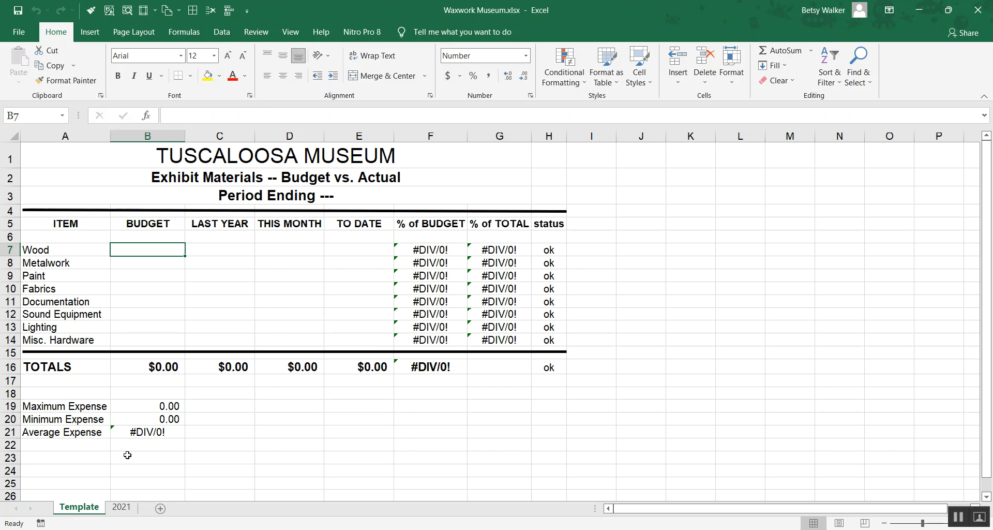
pyautogui.rightClick(88, 509)
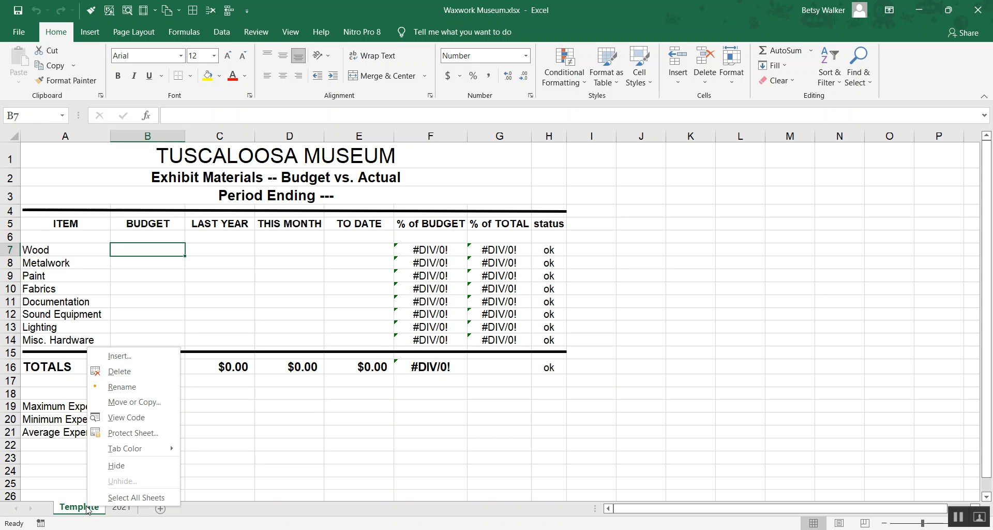
pyautogui.click(145, 406)
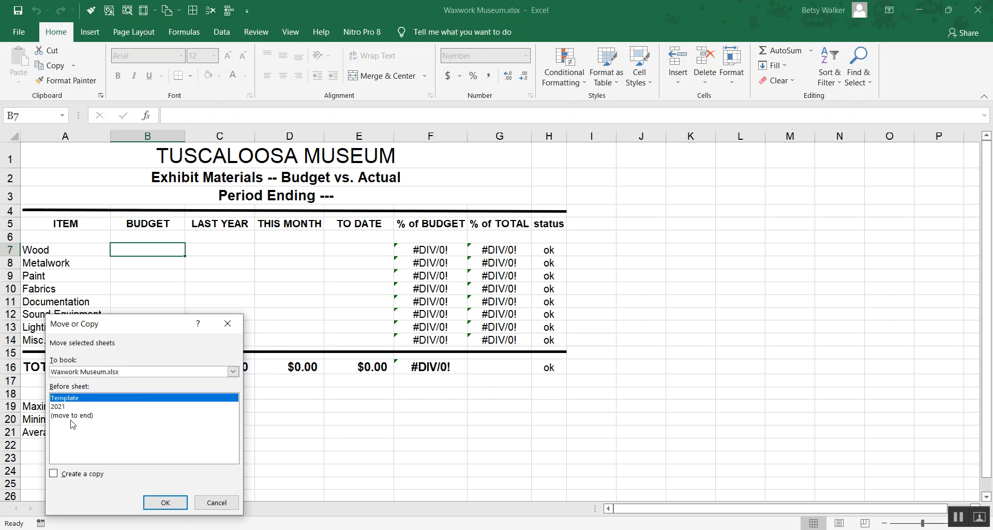
pyautogui.click(53, 473)
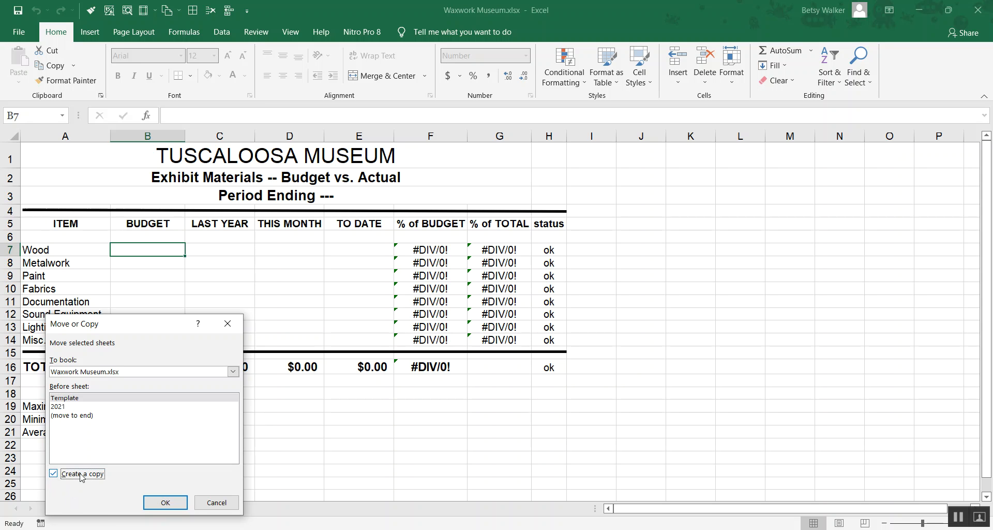
pyautogui.click(71, 417)
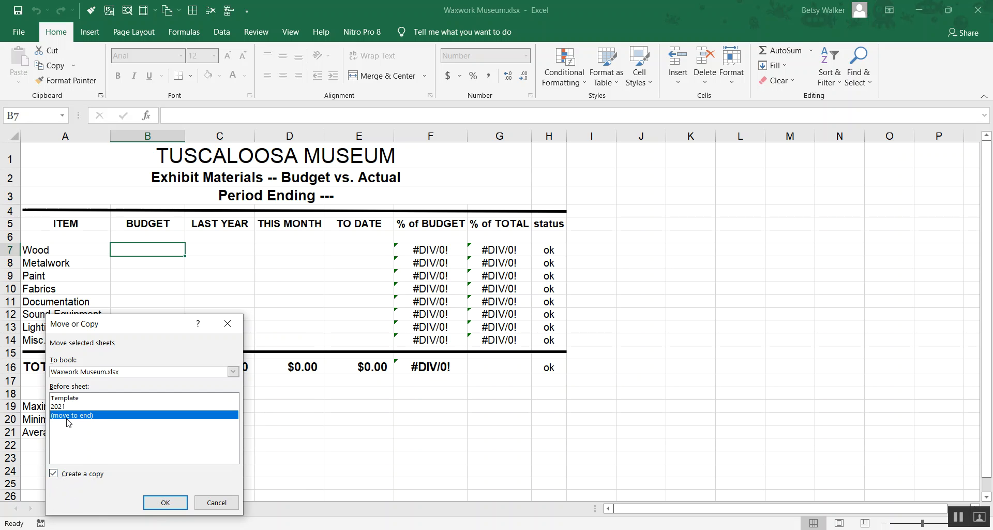
pyautogui.moveTo(137, 327); pyautogui.dragTo(422, 340)
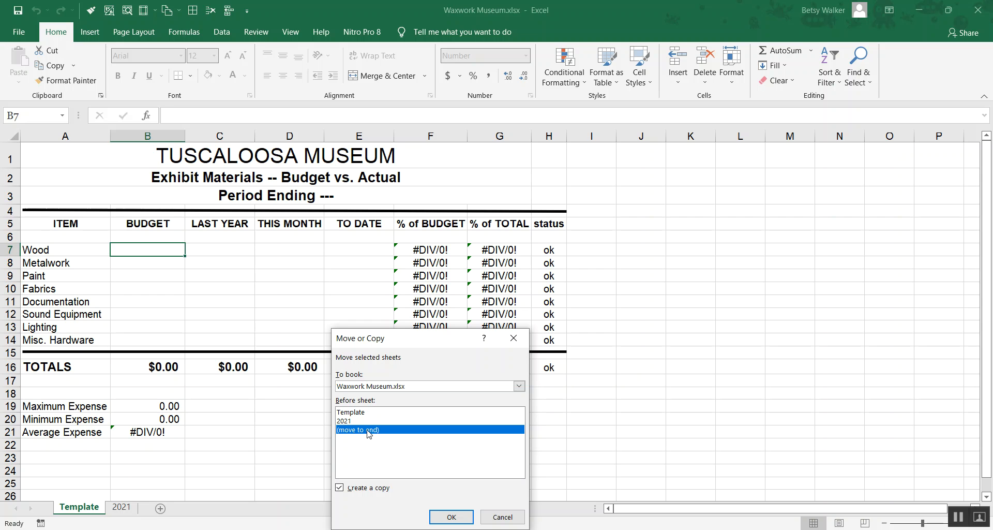
pyautogui.click(441, 518)
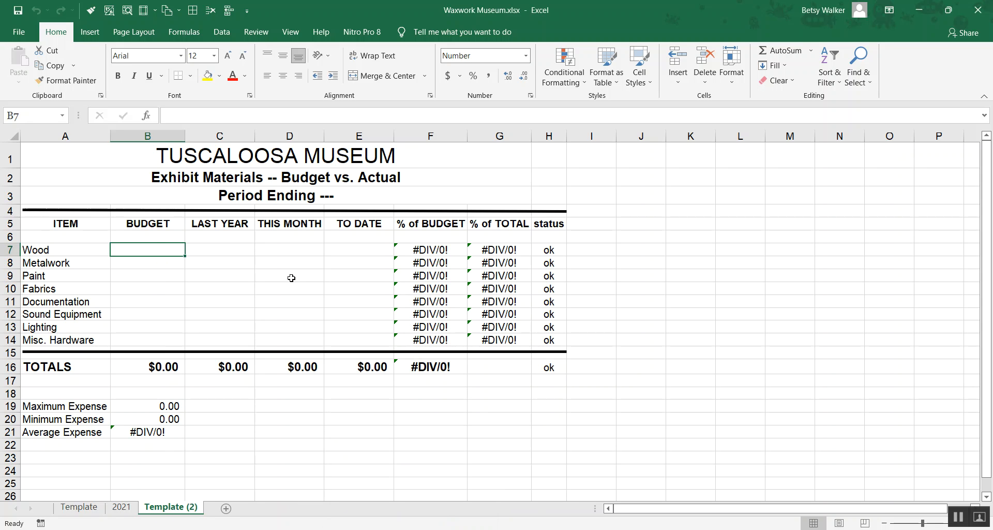
# Step: Rename the copied template sheet as 2022
pyautogui.doubleClick(172, 509)
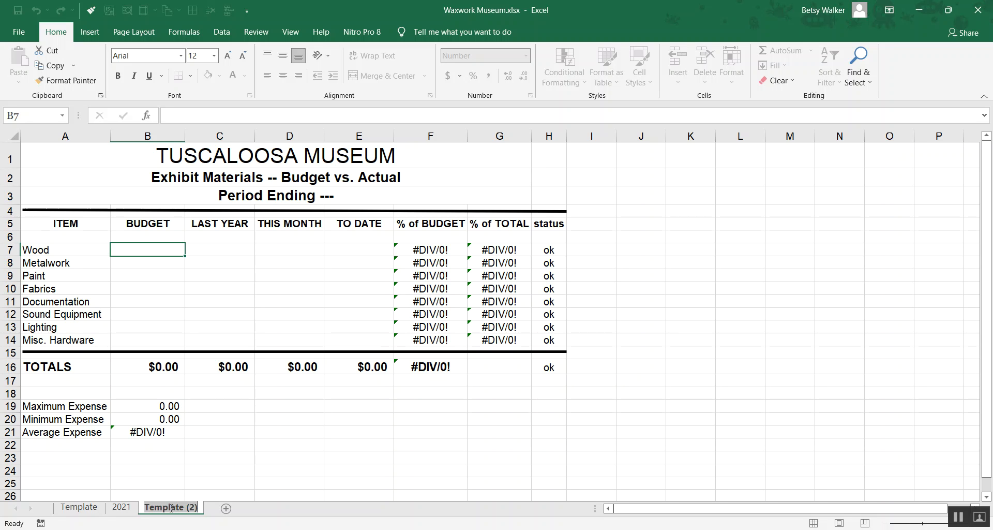
pyautogui.write('2022')
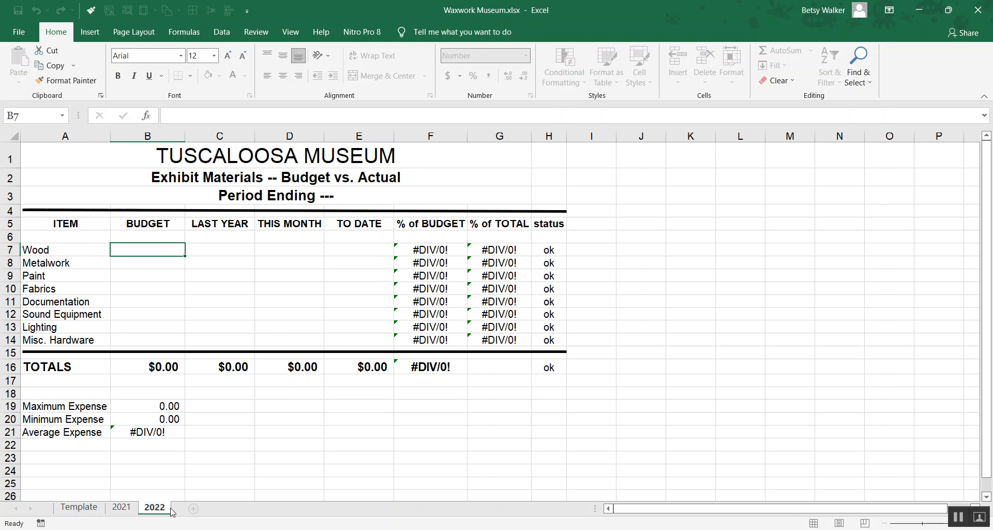
pyautogui.press('Return')
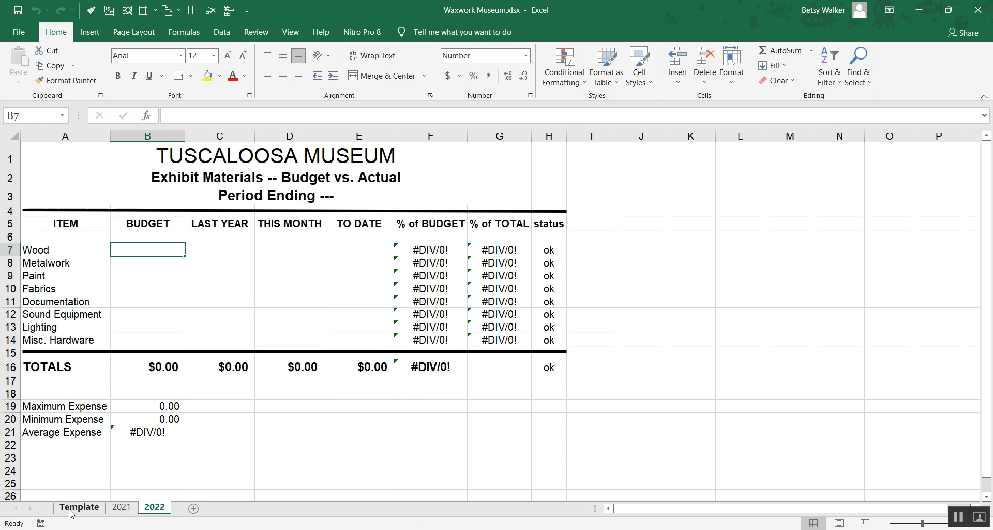
# Step: Reorder the sheets as 2022, 2021, Template and make the 2022 sheet active
pyautogui.moveTo(155, 499)
pyautogui.mouseDown()
pyautogui.moveTo(156, 509)
pyautogui.moveTo(105, 517)
pyautogui.moveTo(60, 513)
pyautogui.mouseUp()
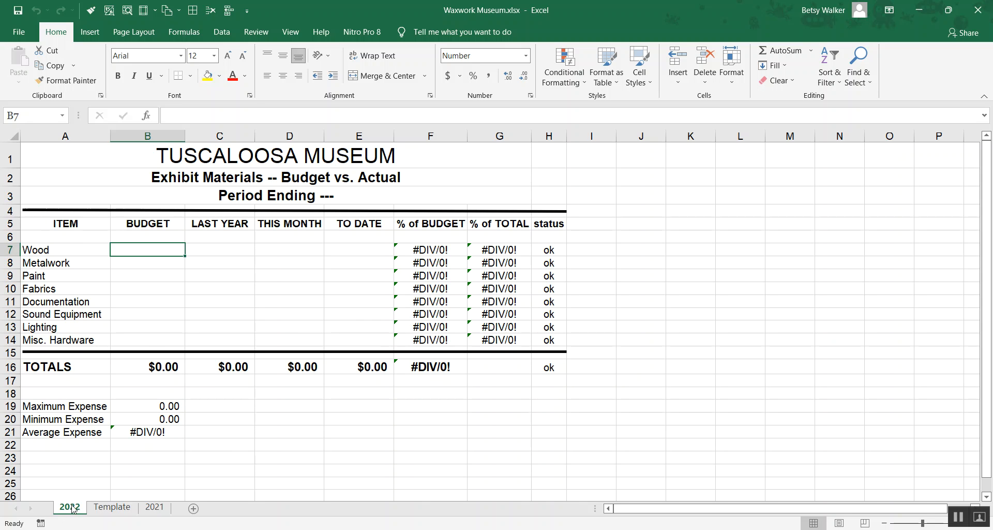
pyautogui.moveTo(74, 510)
pyautogui.mouseDown()
pyautogui.moveTo(144, 510)
pyautogui.moveTo(69, 509)
pyautogui.mouseUp()
pyautogui.moveTo(151, 508); pyautogui.dragTo(98, 510)
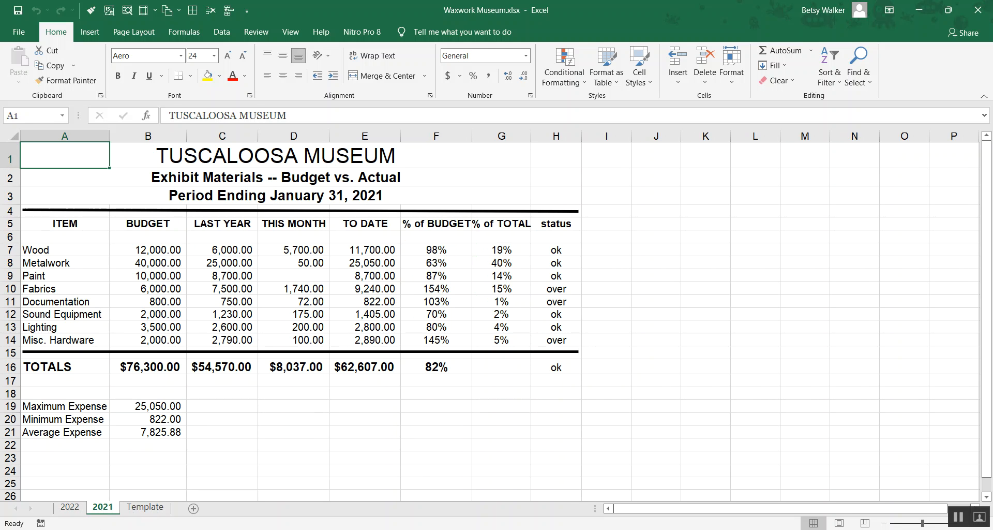
pyautogui.click(70, 509)
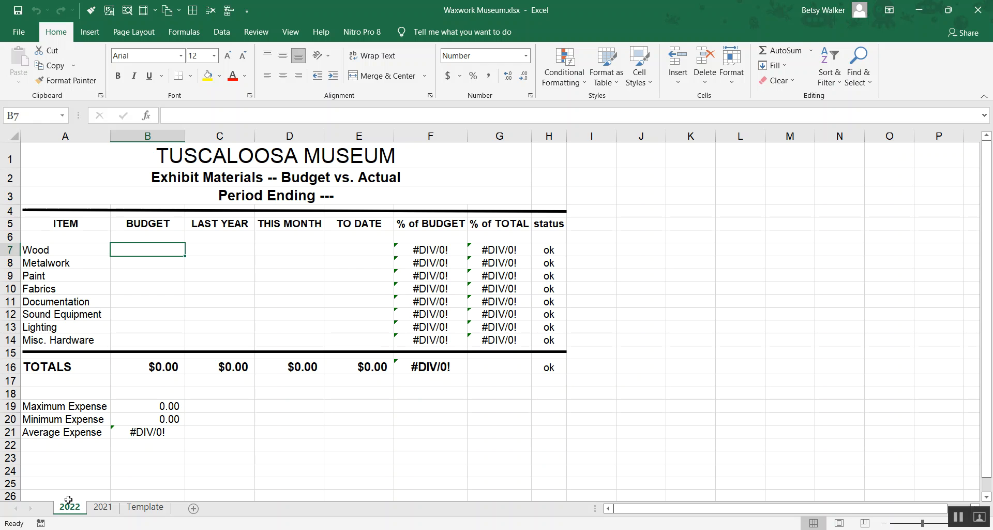
# Step: Add a blank sheet after 2022 and rename it CUSTOMERS
pyautogui.click(194, 508)
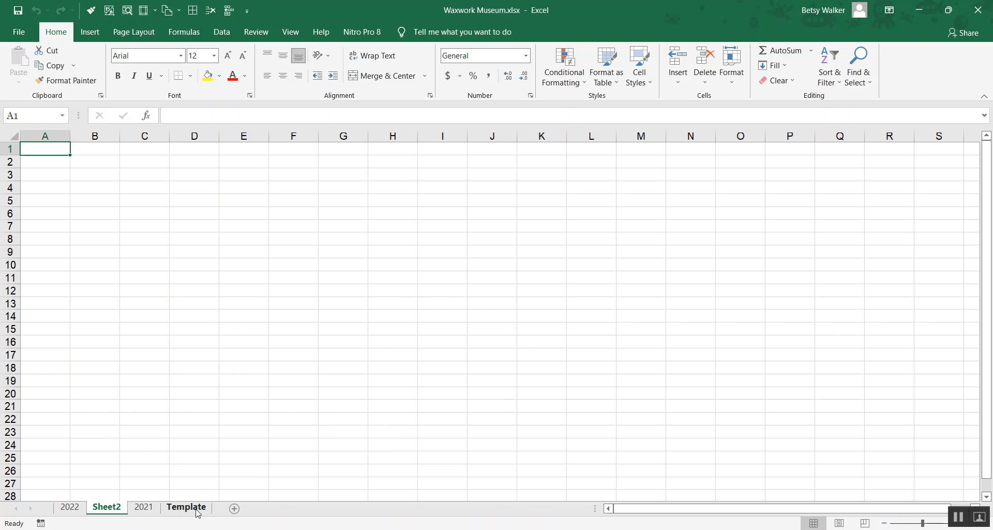
pyautogui.doubleClick(98, 508)
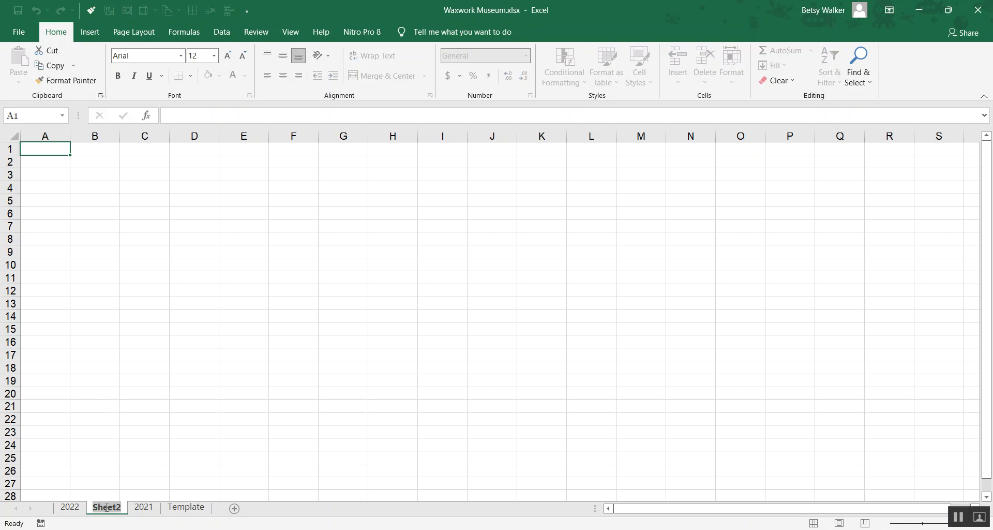
pyautogui.click(108, 323)
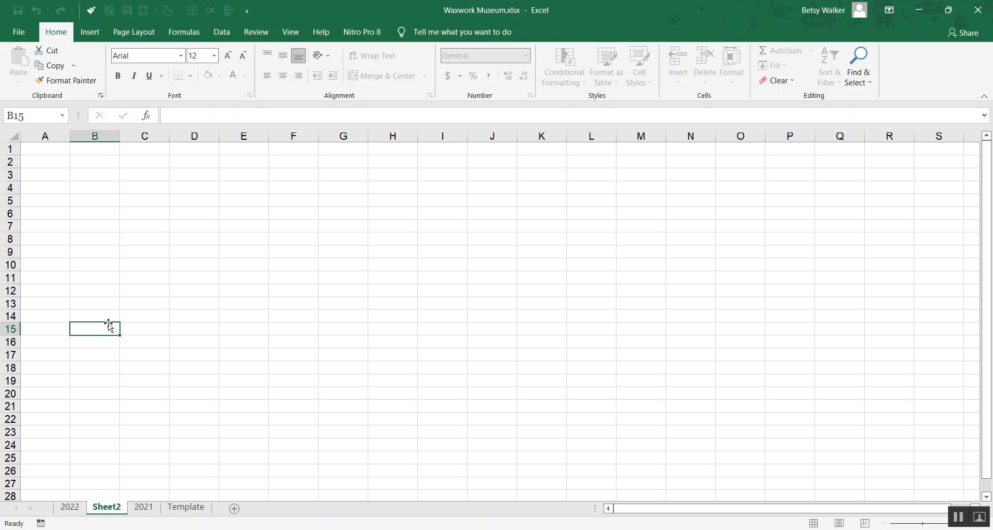
pyautogui.doubleClick(108, 508)
pyautogui.write('CUSTOMERS')
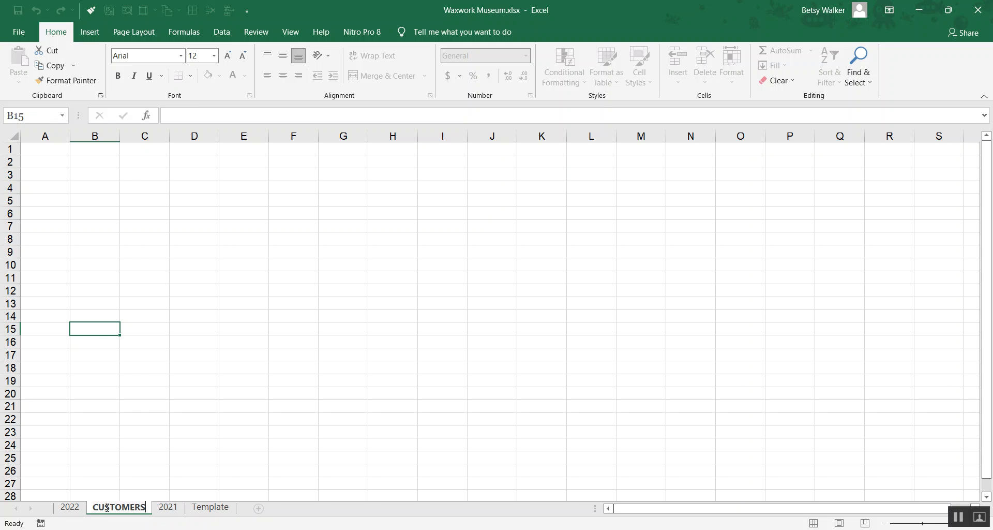
pyautogui.press('Return')
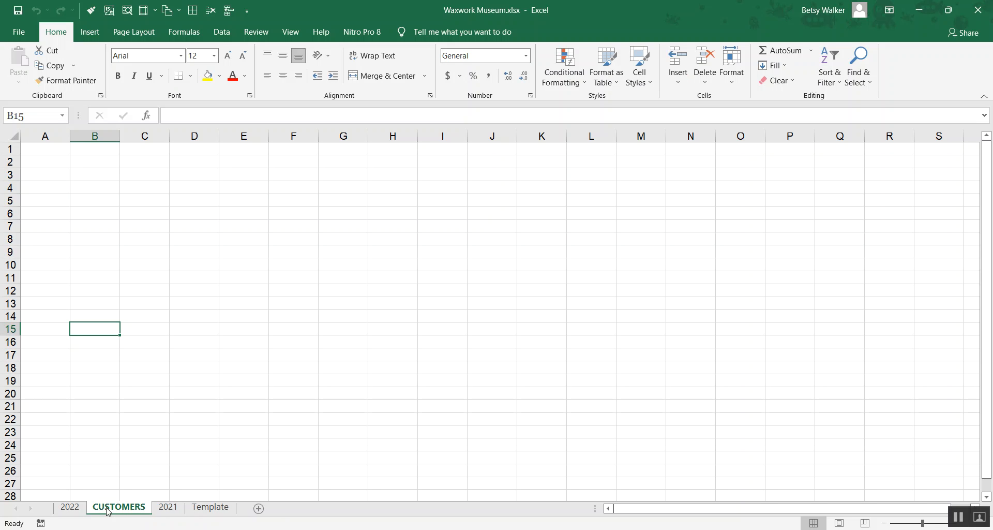
# Step: Add two more blank sheets after CUSTOMERS, and move the CUSTOMERS sheet to the end of the workbook
pyautogui.click(259, 509)
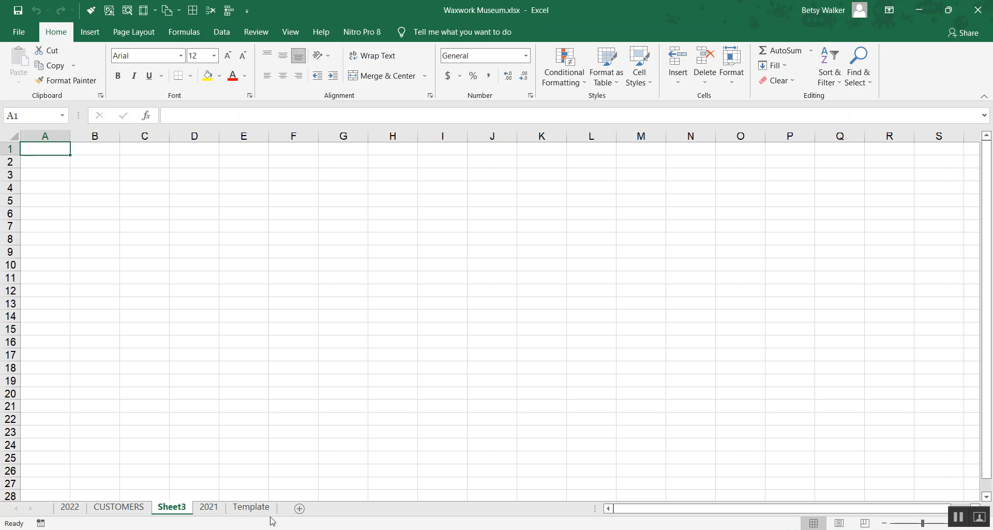
pyautogui.click(300, 509)
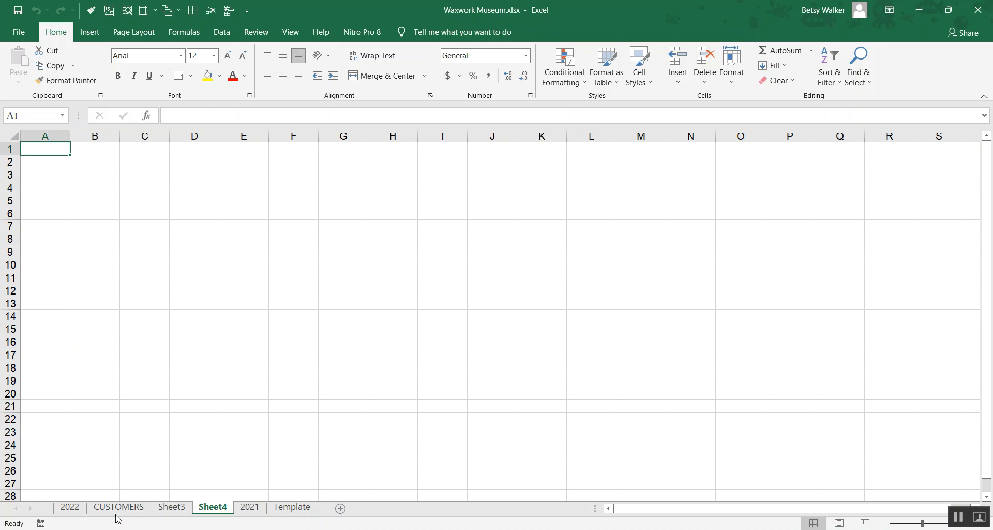
pyautogui.moveTo(119, 510); pyautogui.dragTo(324, 511)
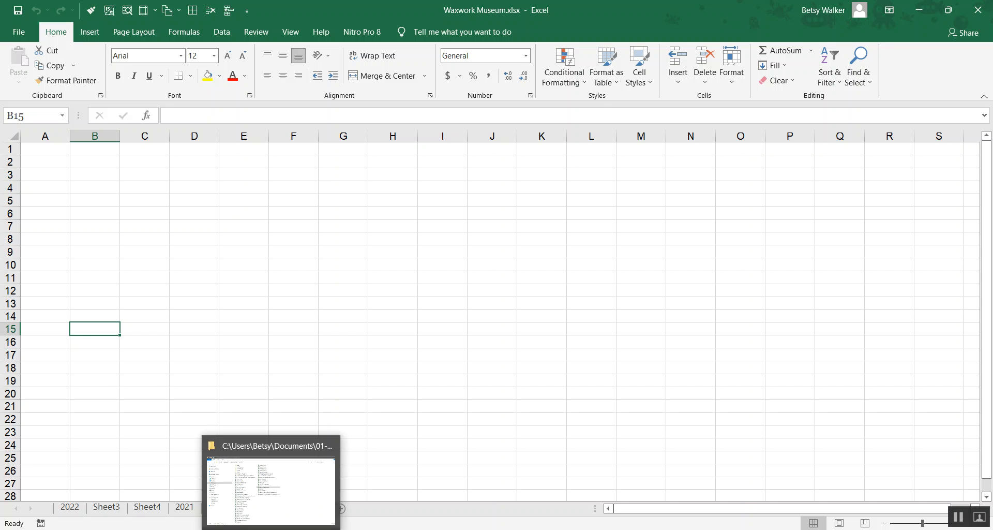
# Step: Delete the blank sheets Sheet3 and Sheet4
pyautogui.click(114, 508)
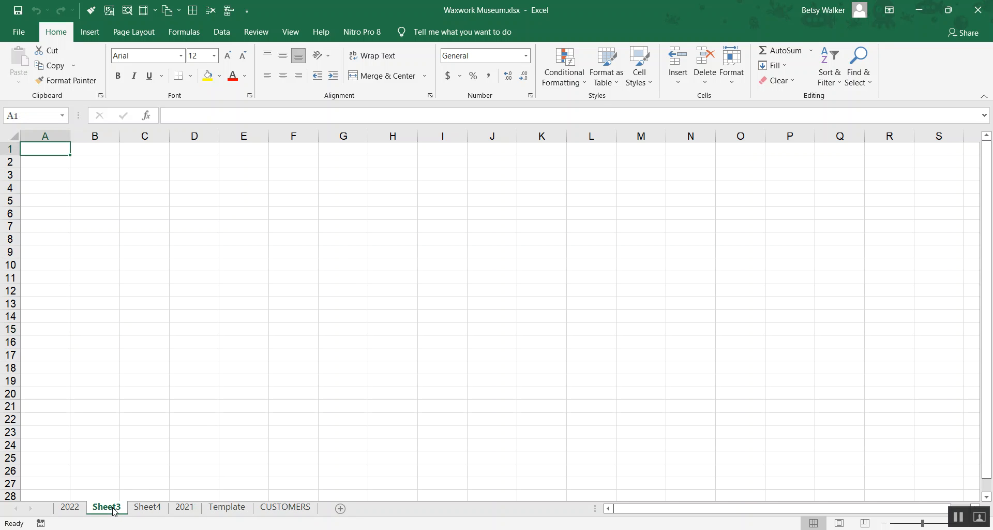
pyautogui.rightClick(114, 510)
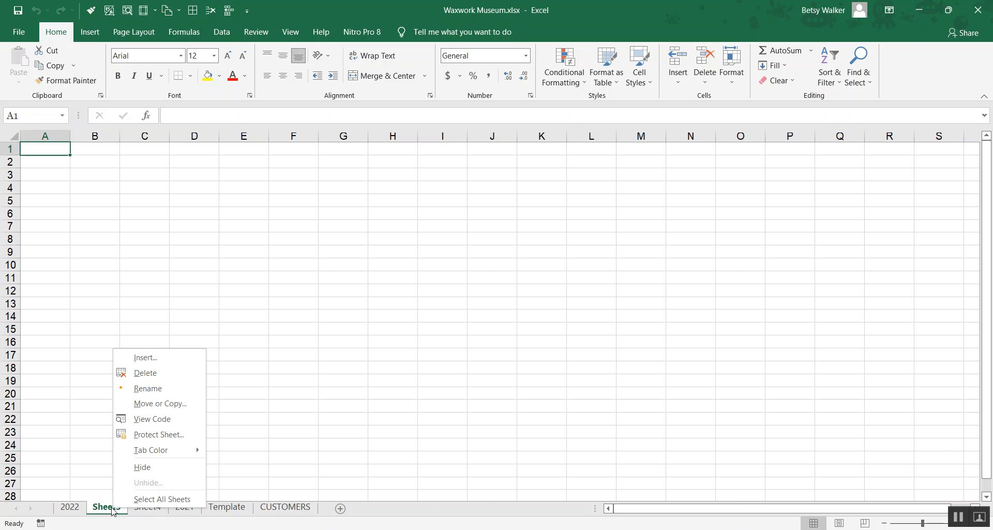
pyautogui.click(139, 374)
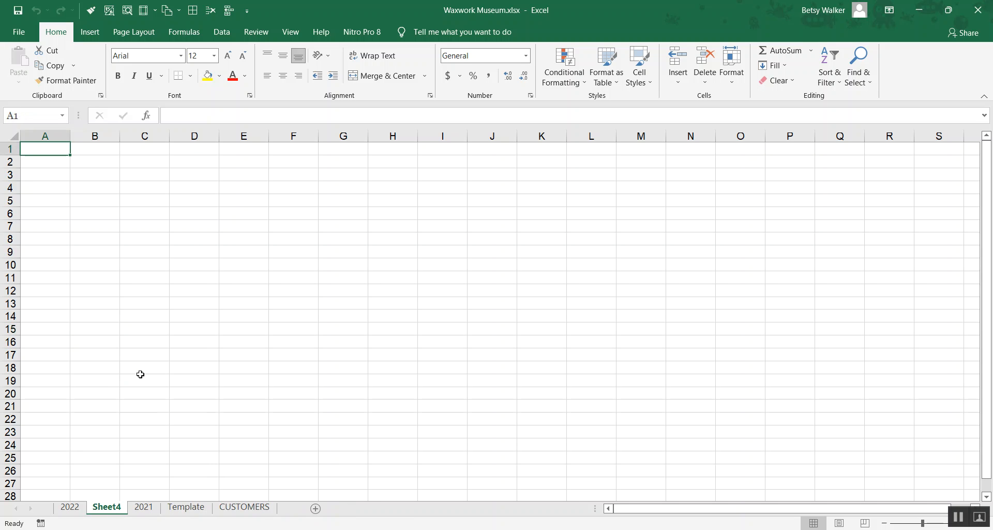
pyautogui.rightClick(110, 510)
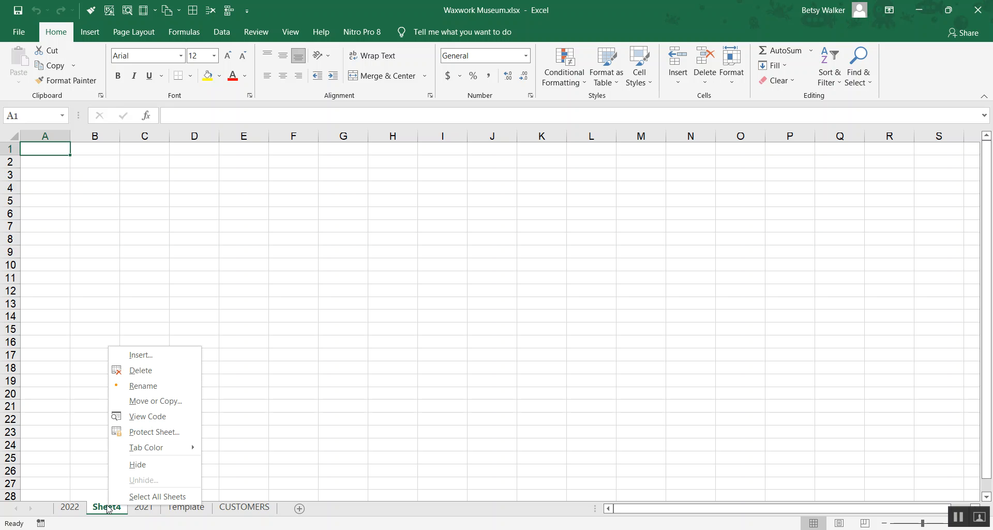
pyautogui.click(140, 370)
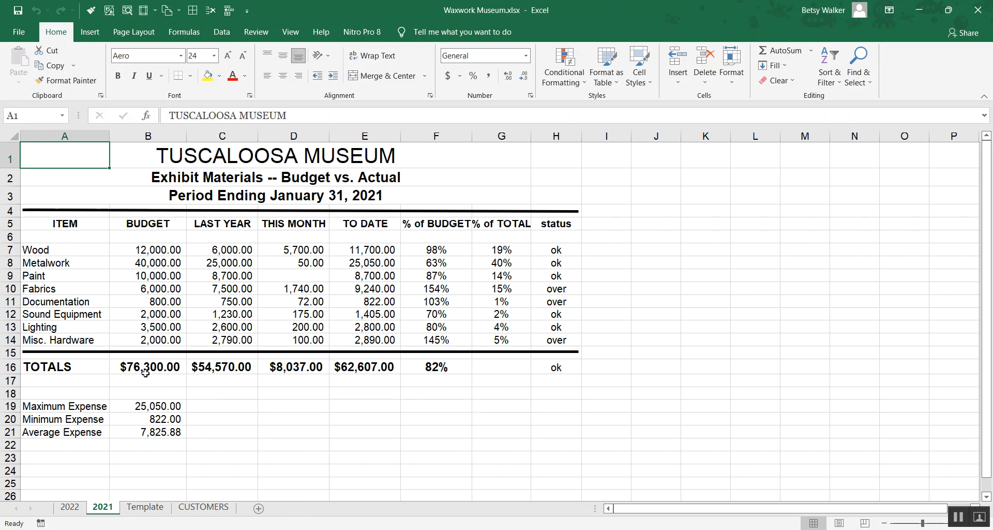
# Step: Delete the CUSTOMERS sheet from the workbook
pyautogui.click(196, 509)
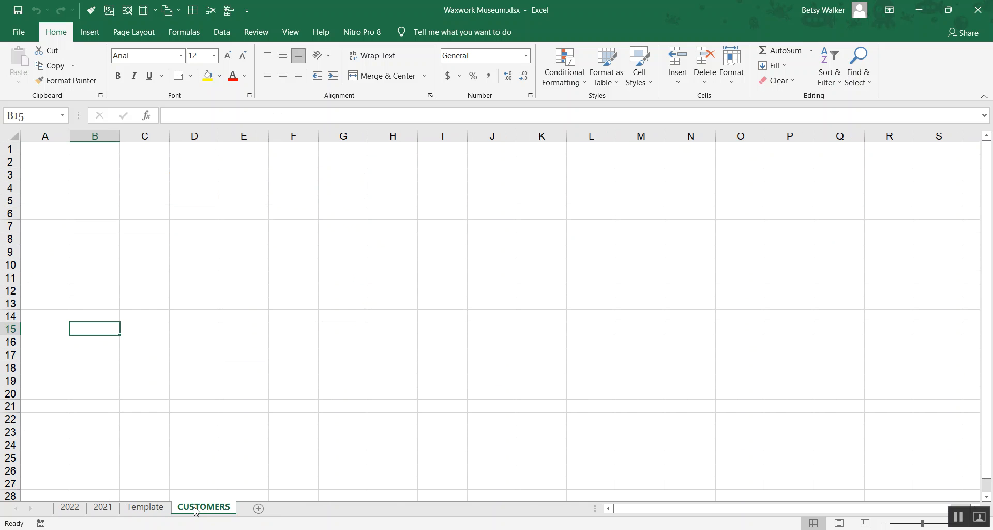
pyautogui.rightClick(196, 509)
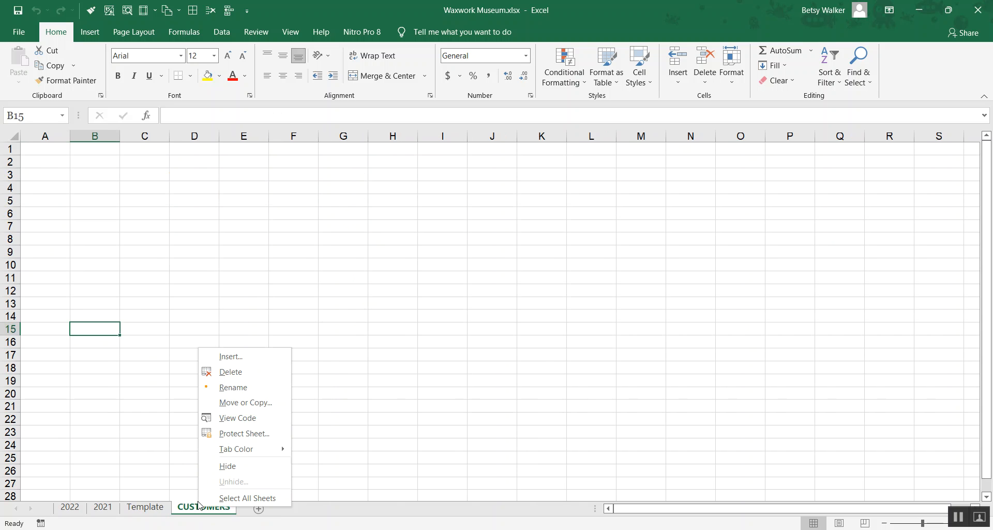
pyautogui.click(231, 371)
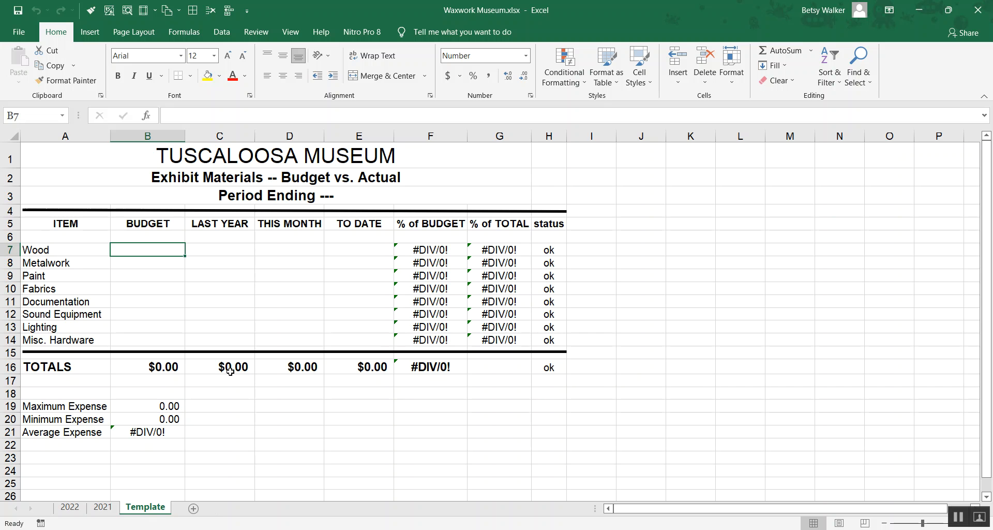
# Step: View the 2022, 2021 and Template sheets in turn
pyautogui.click(81, 511)
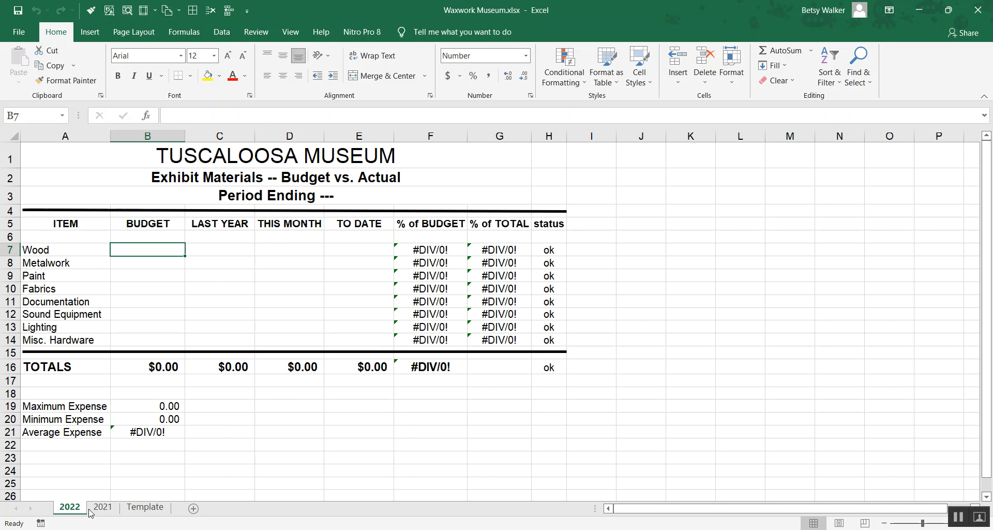
pyautogui.click(98, 509)
pyautogui.click(138, 509)
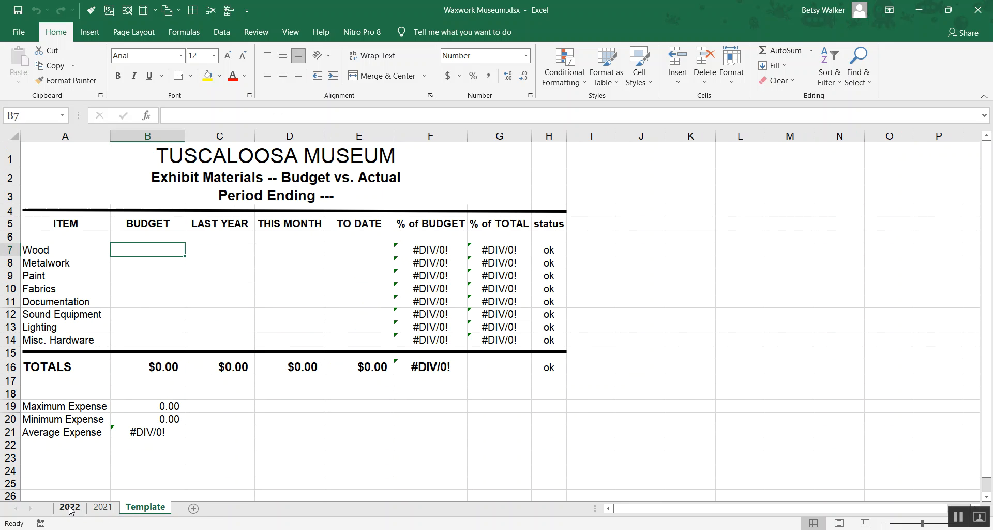